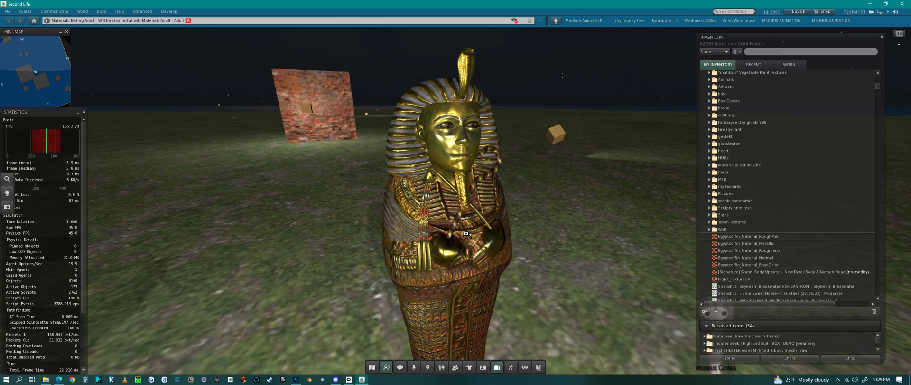
Open the PBR material of the golden pharaoh coffin for editing and place the material editor beside the coffin.
left_click_drag(466, 234, 12, 208, "alt")
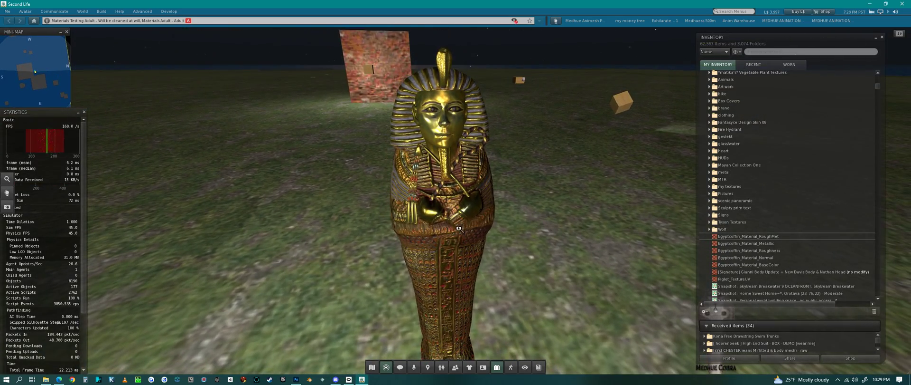
left_click_drag(444, 215, 489, 229, "alt")
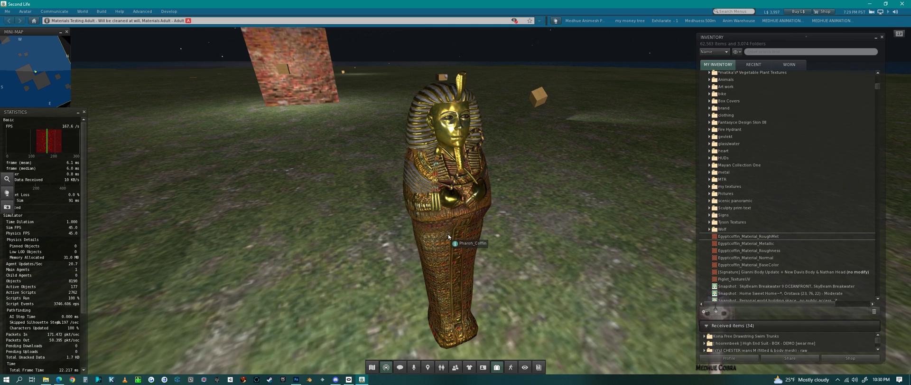
right_click(460, 163)
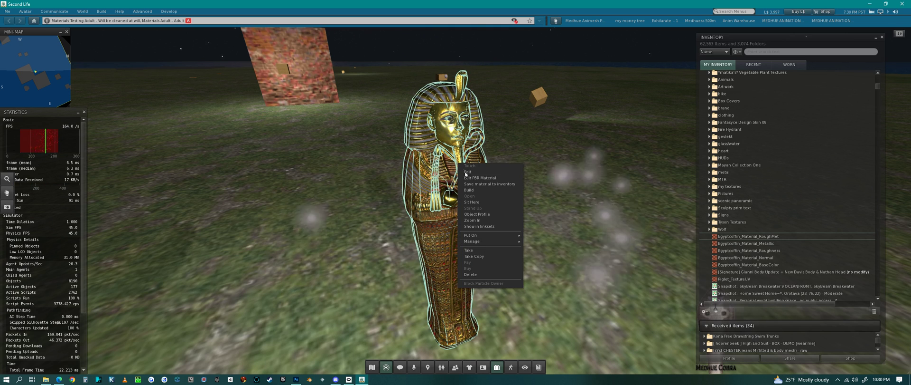
left_click(468, 171)
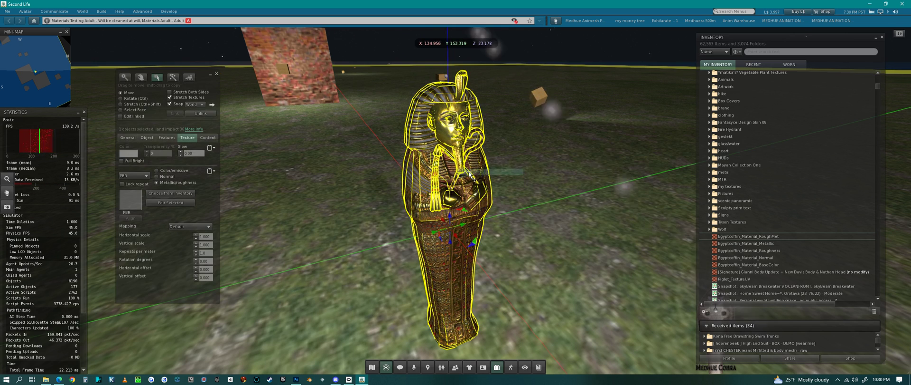
key("Escape")
right_click(436, 166)
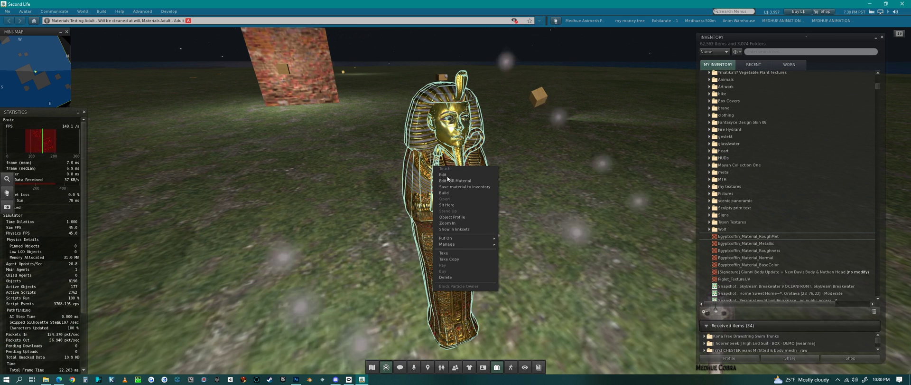
left_click(449, 180)
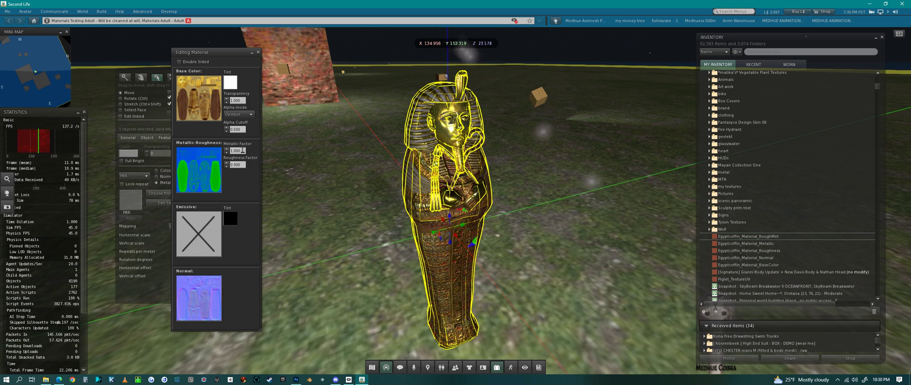
left_click_drag(231, 51, 324, 44)
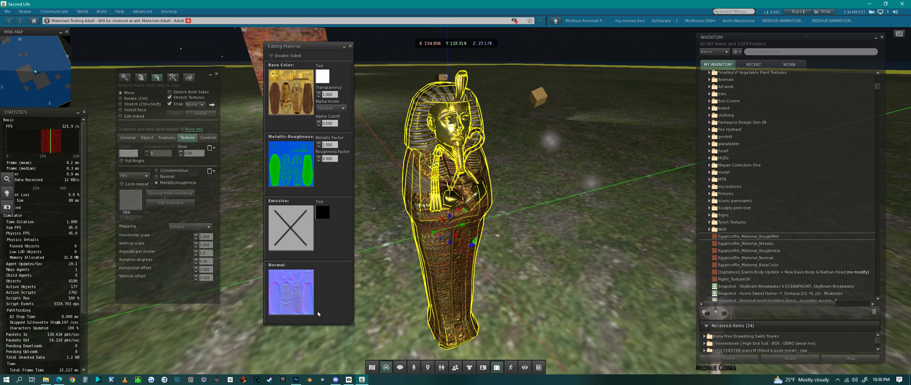
left_click_drag(324, 45, 352, 49)
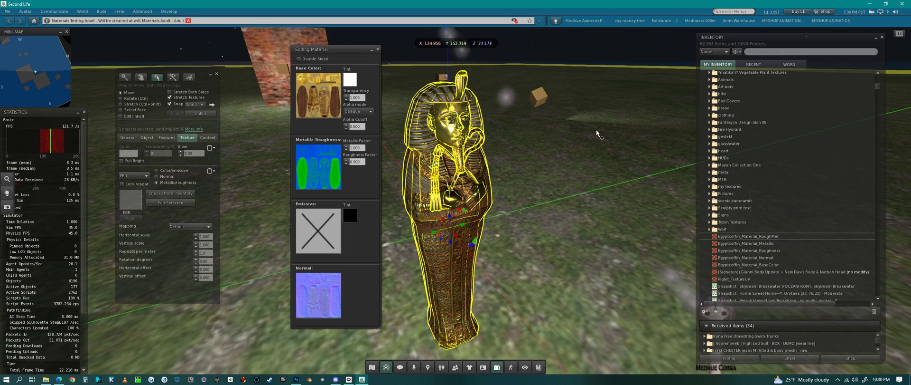
Find Coffin_Material in the inventory's Materials folder and bring up its available actions.
scroll(760, 213, "up", 6)
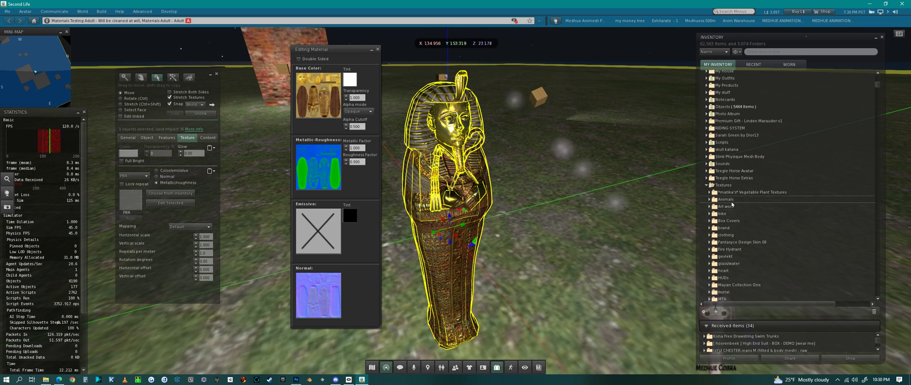
scroll(734, 202, "up", 9)
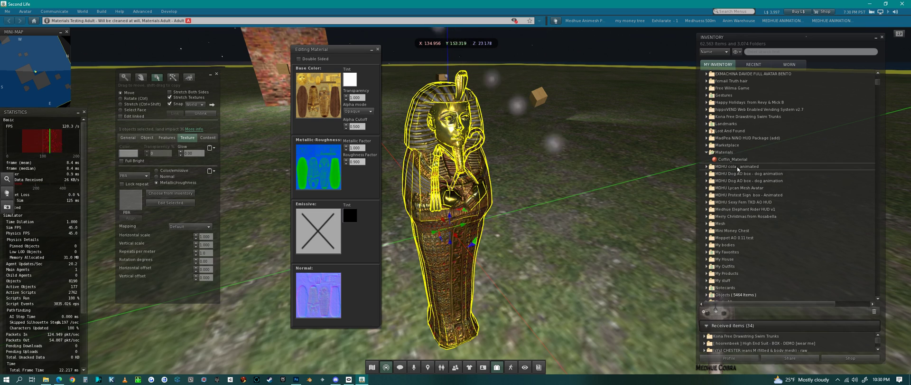
left_click(744, 160)
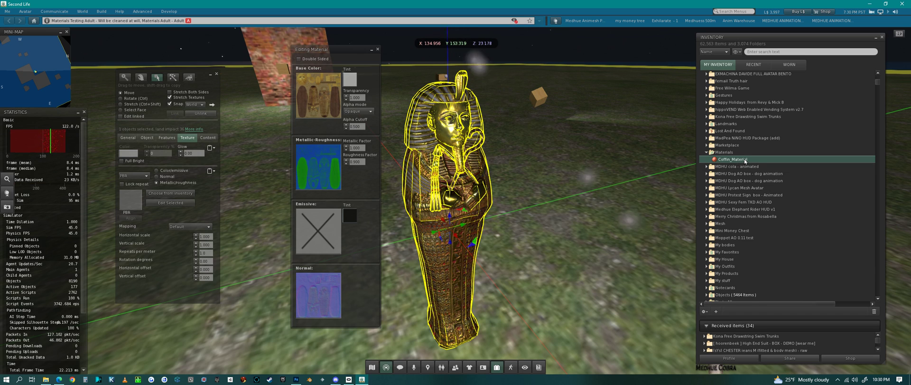
right_click(746, 160)
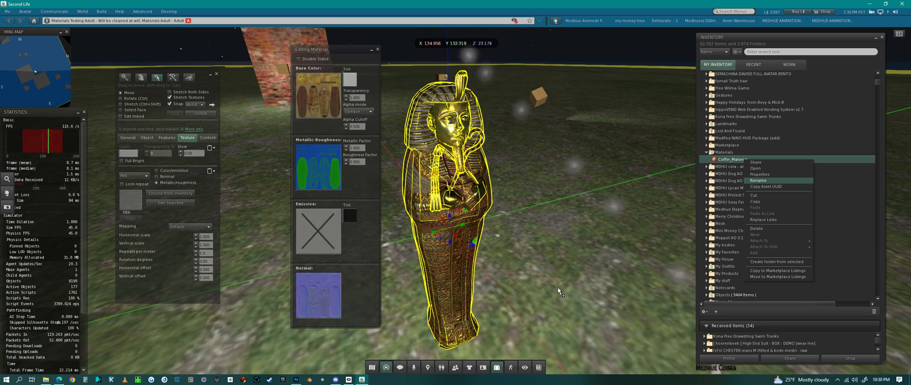
Reposition the material editor between the build window and the coffin.
left_click_drag(346, 48, 603, 81)
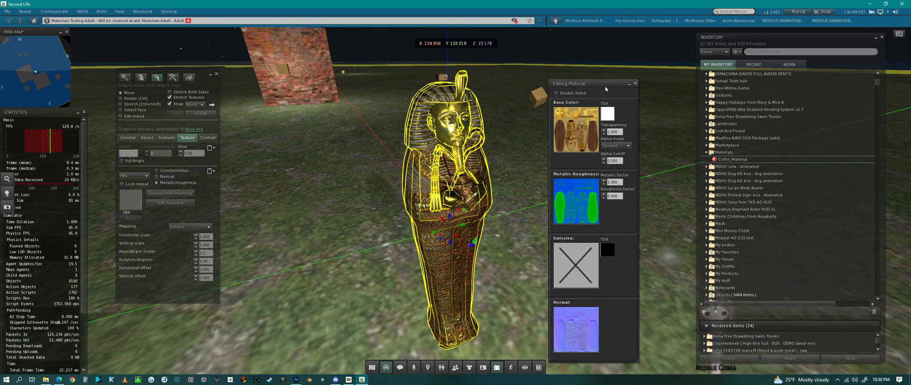
left_click_drag(606, 88, 637, 70)
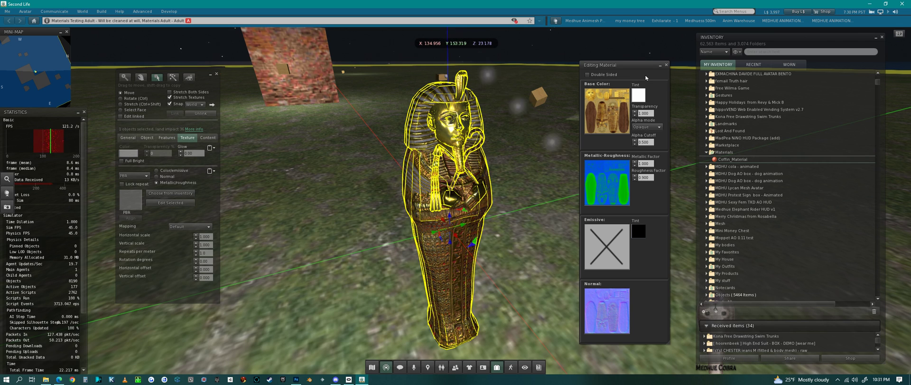
left_click_drag(646, 65, 322, 69)
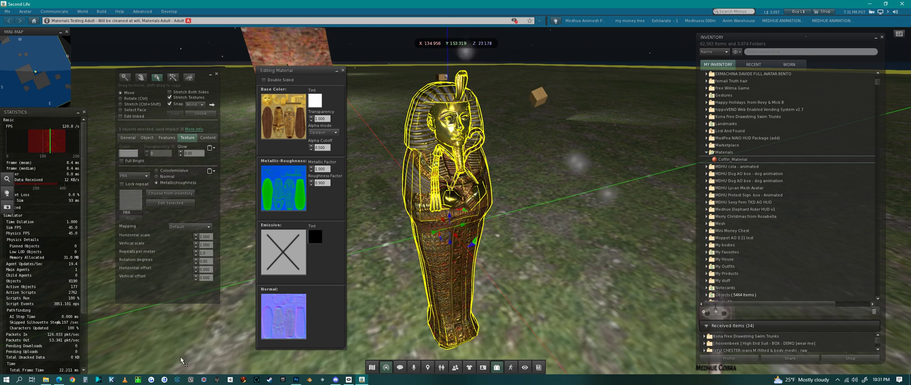
Switch to File Explorer, move the video folder window out of the way and open the Mummy Coffin Textures folder.
left_click(46, 379)
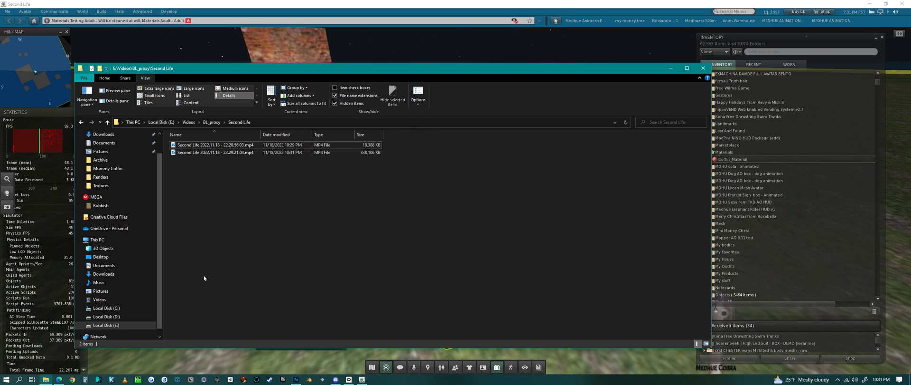
left_click_drag(432, 70, 784, 0)
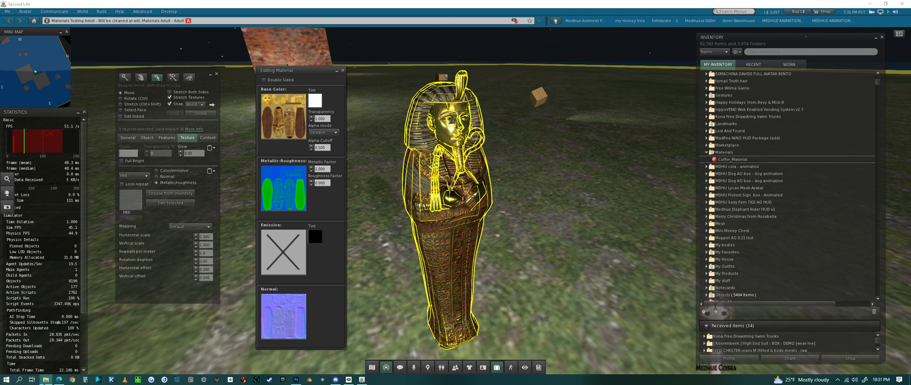
right_click(45, 379)
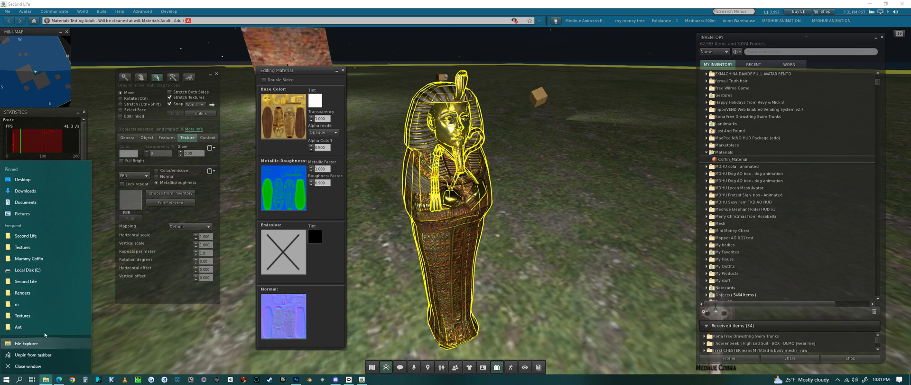
left_click(40, 247)
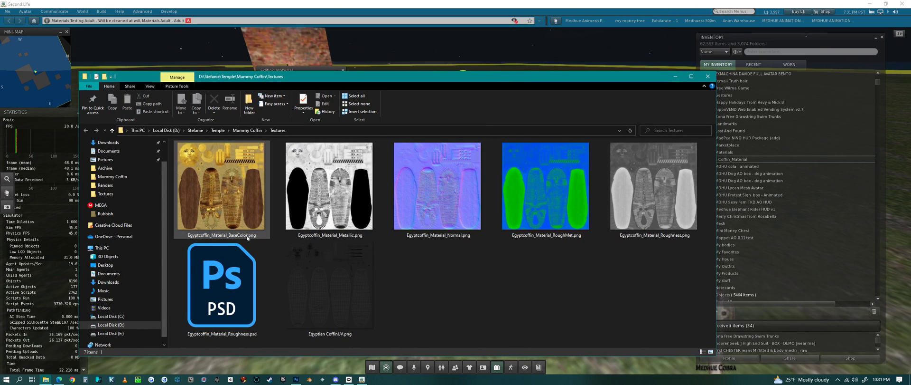
Inspect the separate roughness and metallic PNG textures and return to Second Life's material editor to compare the Metallic-Roughness map.
left_click(652, 189)
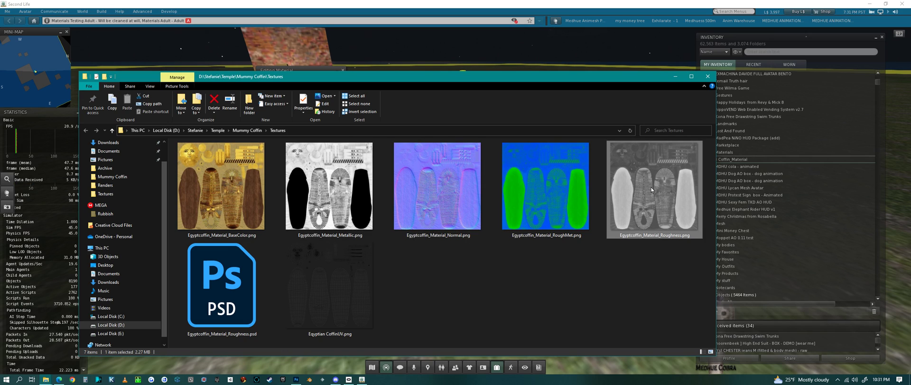
left_click(342, 204)
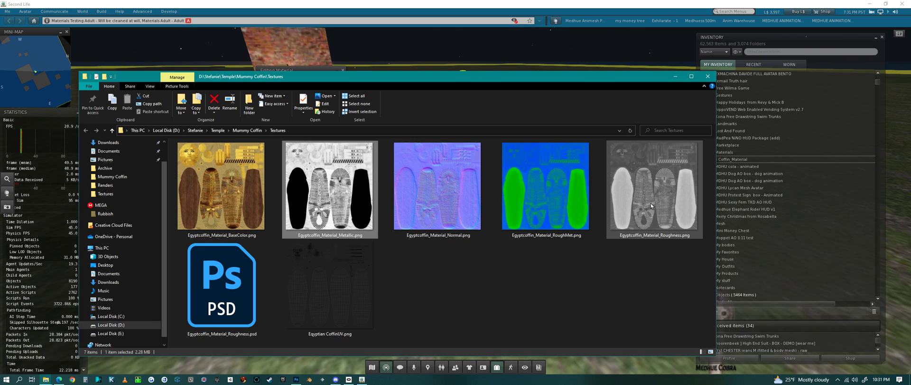
left_click_drag(481, 80, 649, 97)
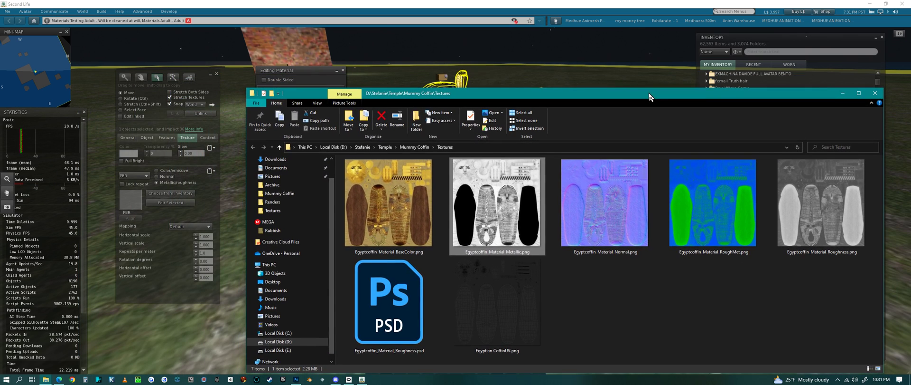
left_click(310, 69)
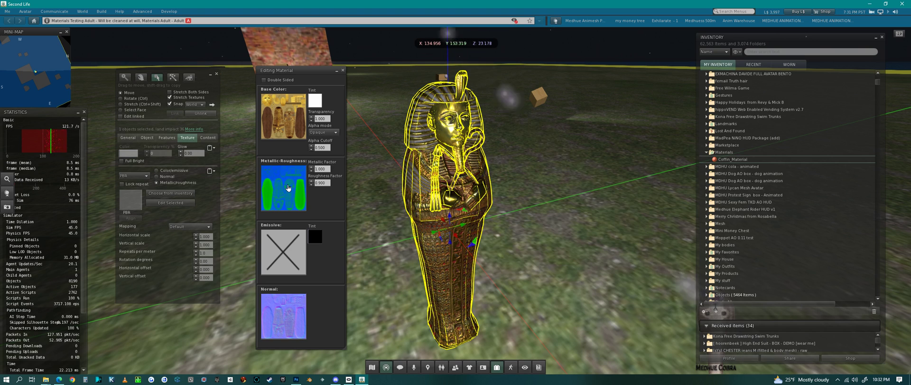
Switch to Photoshop and check the Red layer's blend mode and channel settings in its blending options.
left_click(298, 380)
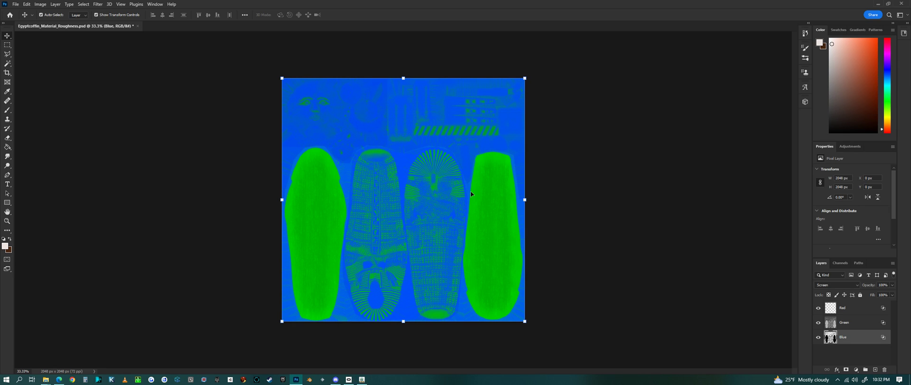
left_click(849, 312)
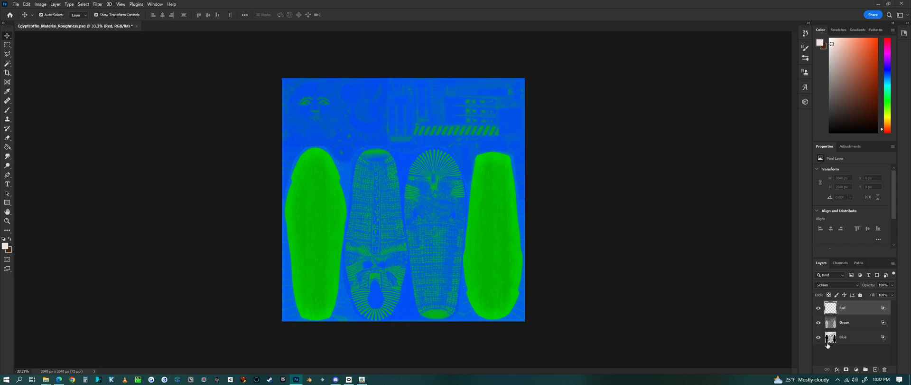
right_click(843, 309)
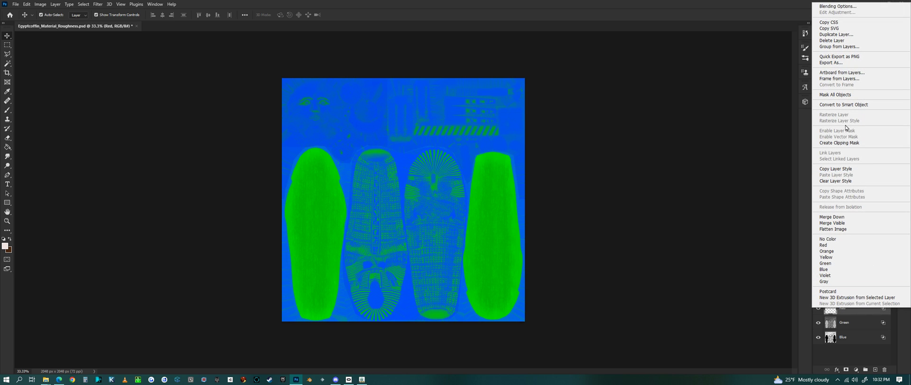
left_click(845, 7)
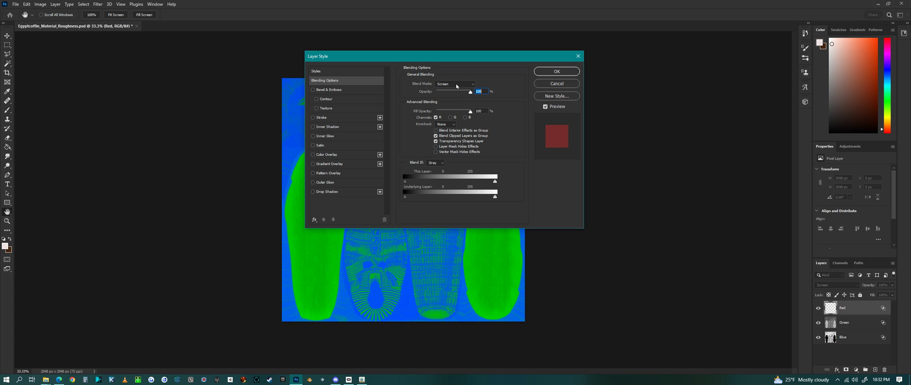
left_click(550, 72)
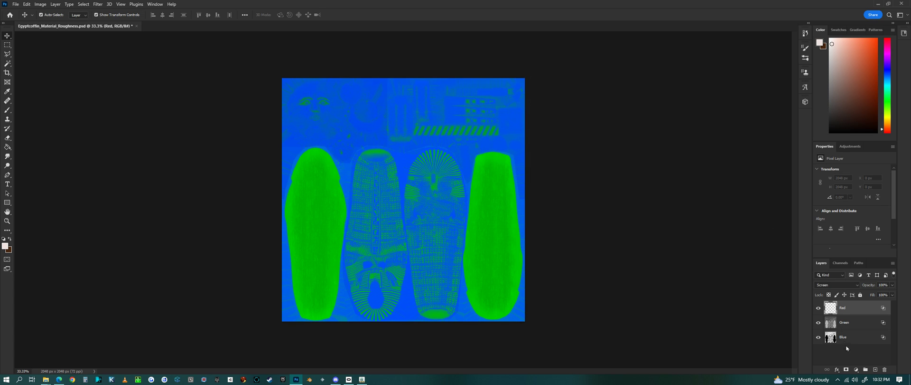
Check the Green layer's blend mode and channel settings in its blending options.
left_click(847, 326)
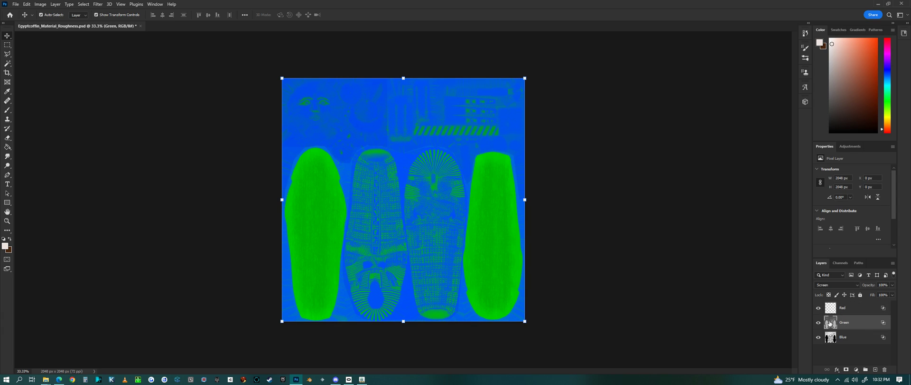
right_click(844, 323)
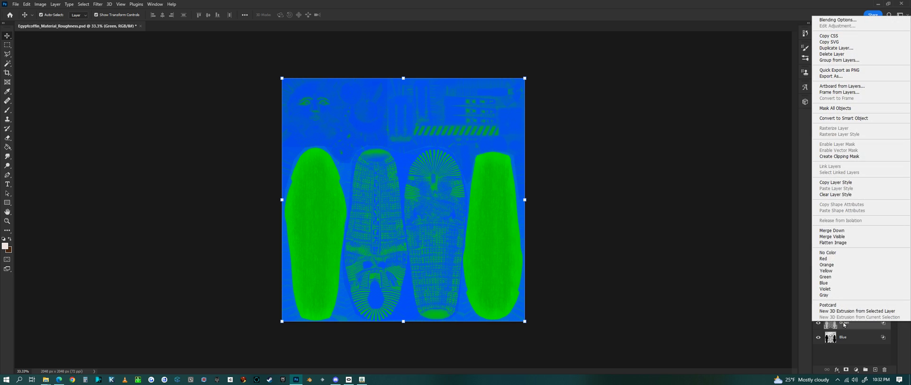
left_click(842, 22)
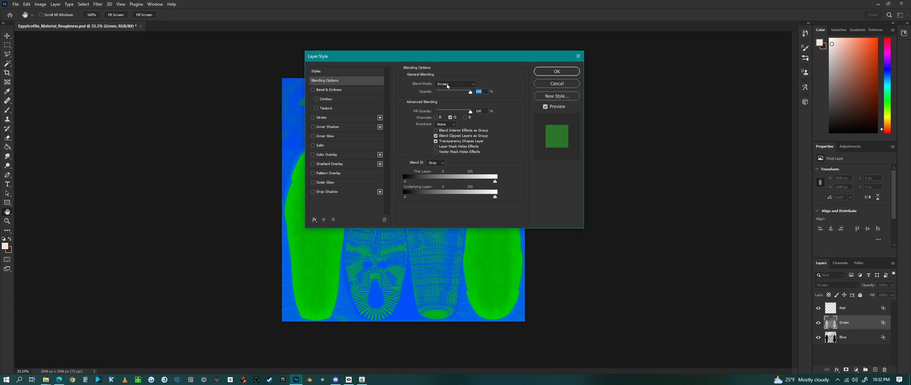
left_click(557, 72)
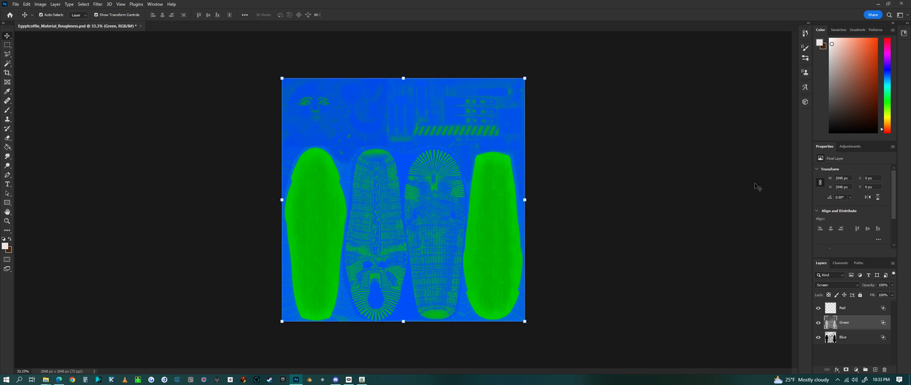
Check the Blue layer's blend mode and channel settings in its blending options.
left_click(849, 338)
right_click(848, 339)
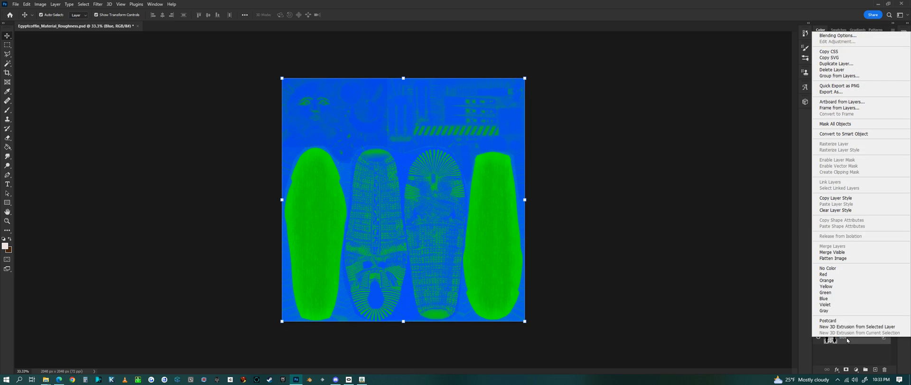
left_click(845, 37)
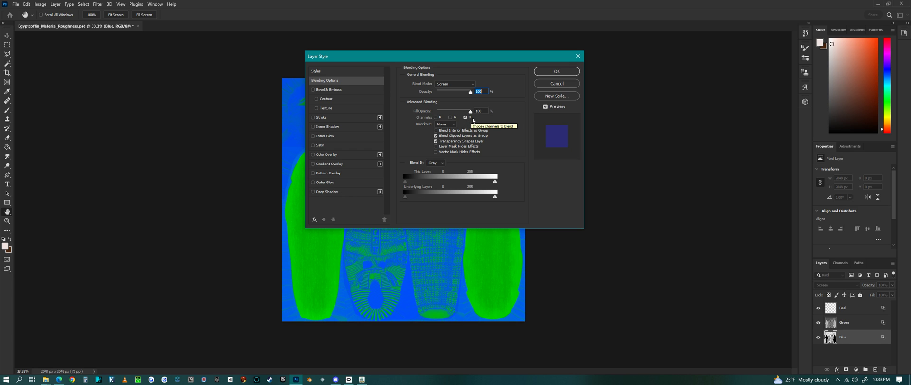
left_click(559, 75)
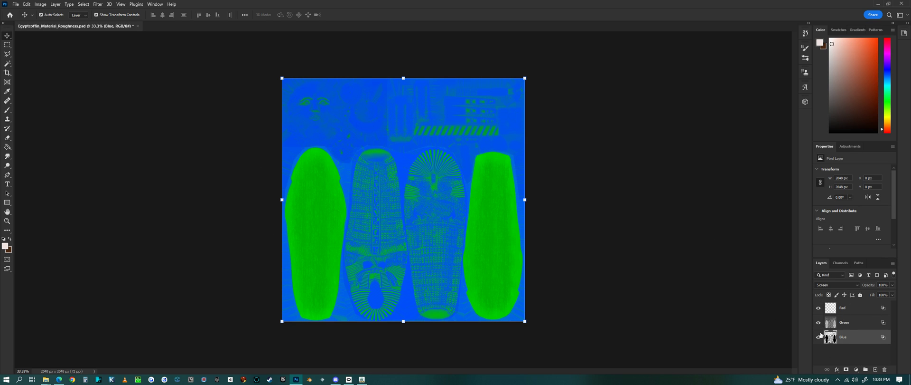
Export the layered coffin texture as a 2048 × 2048 px PNG.
left_click(17, 5)
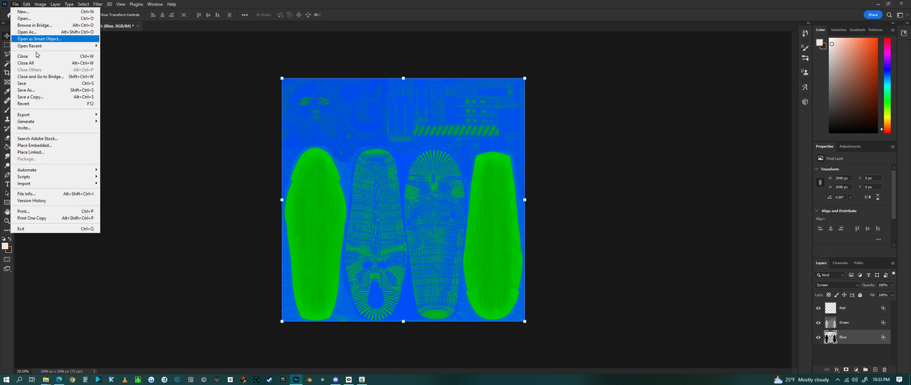
mouse_move(41, 117)
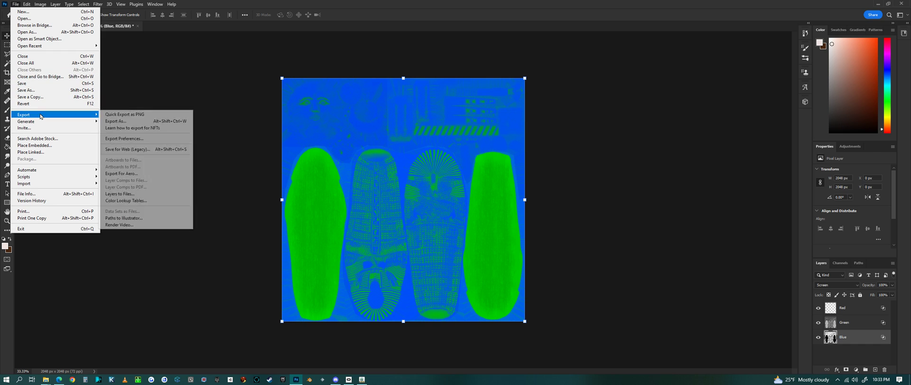
left_click(118, 121)
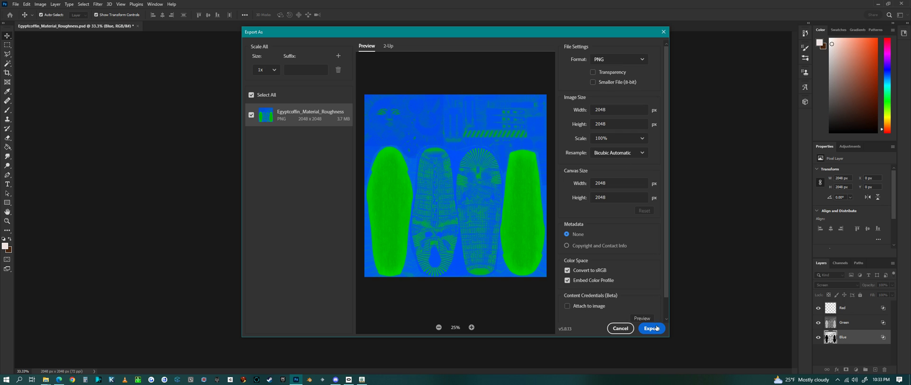
left_click(654, 329)
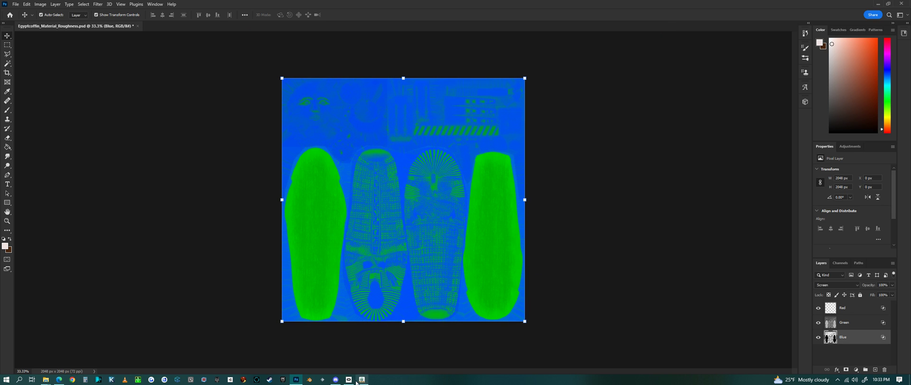
Switch to Second Life and find the Egyptcoffin material textures in the inventory's Textures folder.
left_click(361, 380)
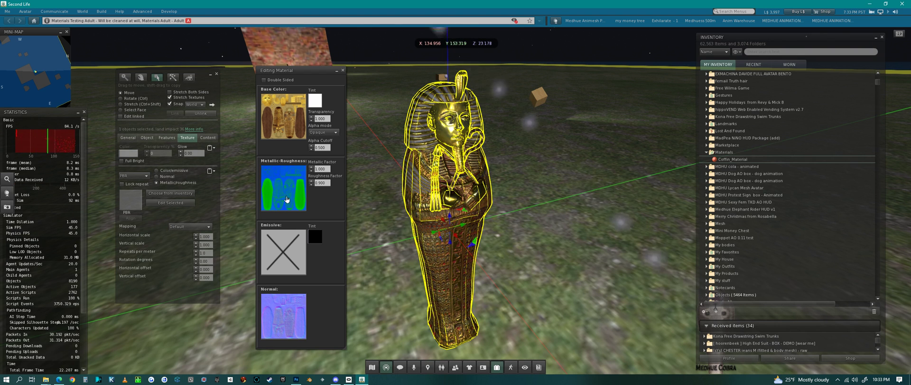
right_click(713, 251)
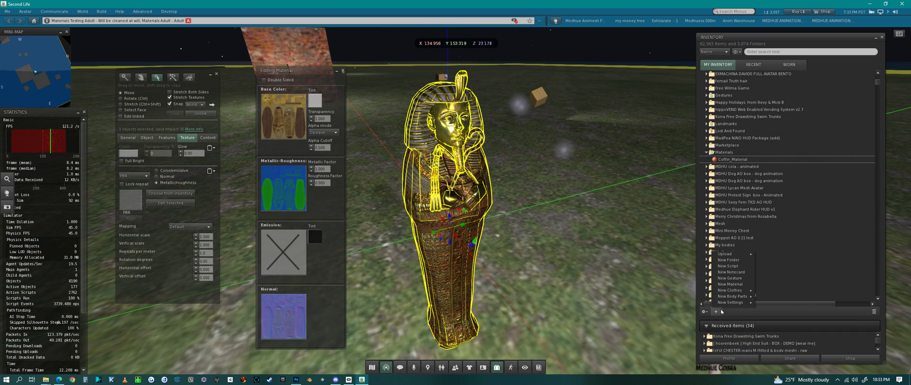
mouse_move(734, 256)
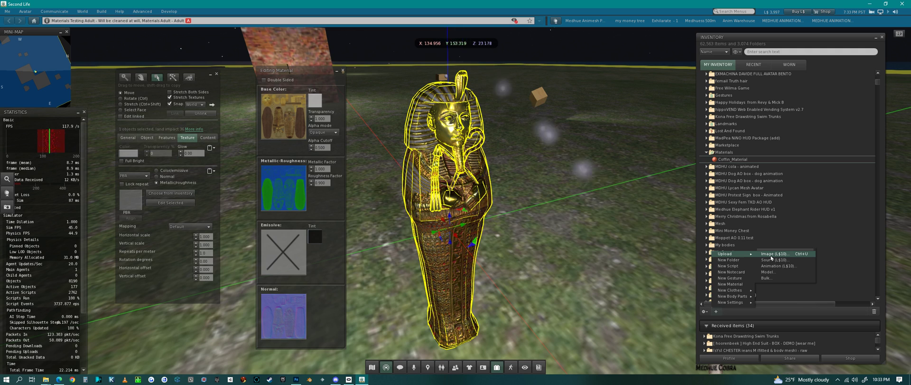
left_click(740, 313)
scroll(719, 269, "down", 3)
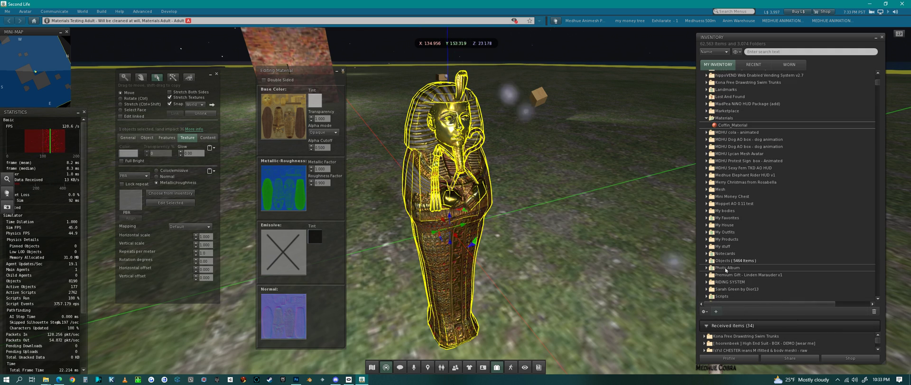
scroll(718, 280, "down", 5)
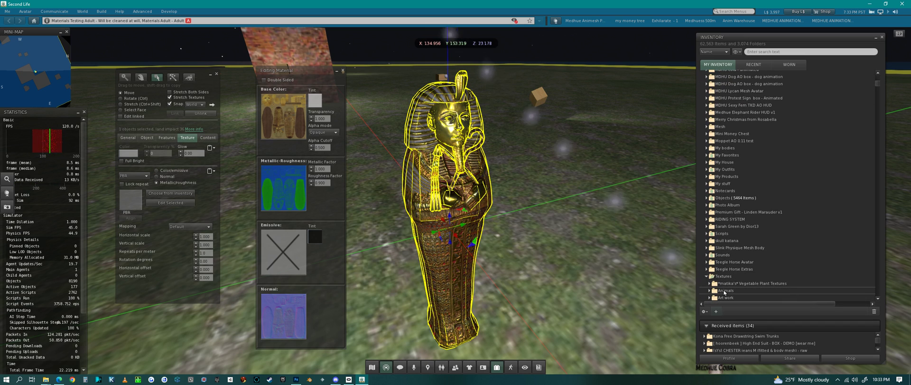
scroll(714, 296, "down", 10)
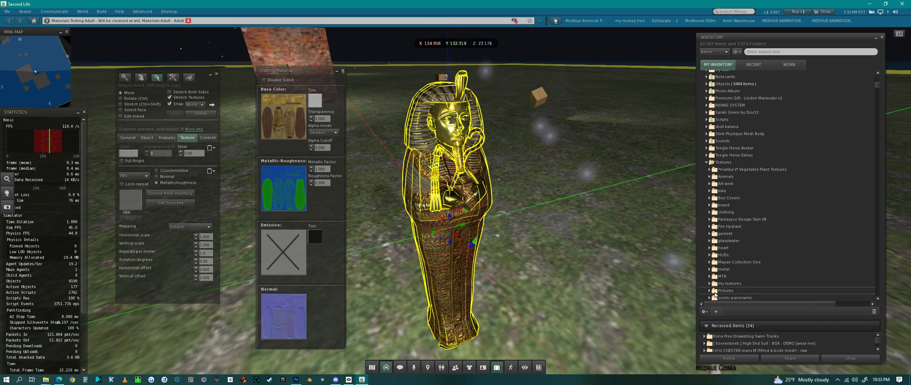
scroll(717, 293, "down", 2)
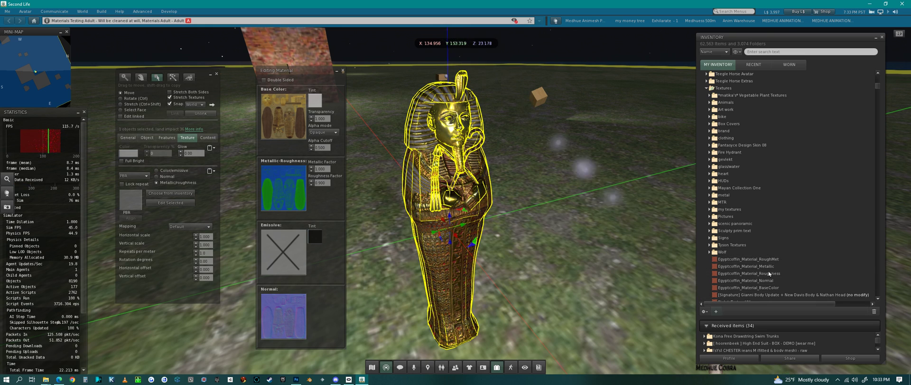
scroll(767, 277, "down", 2)
scroll(767, 278, "down", 1)
Check the coffin images available for upload without uploading any, and preview the Egyptcoffin_Material_RoughMet texture from the inventory.
right_click(714, 251)
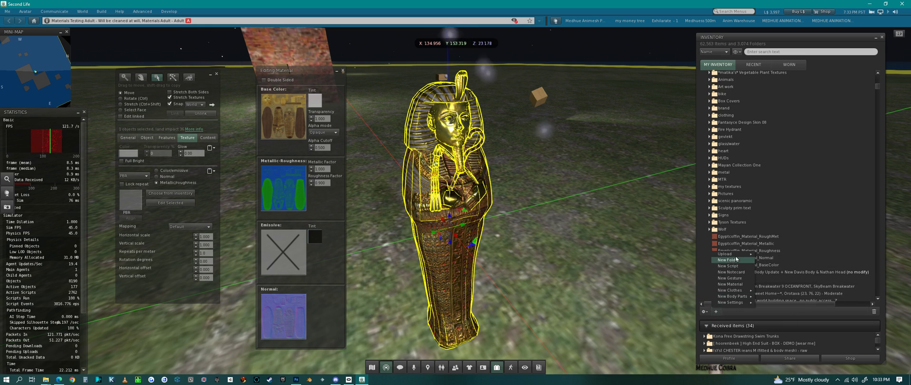
left_click(774, 253)
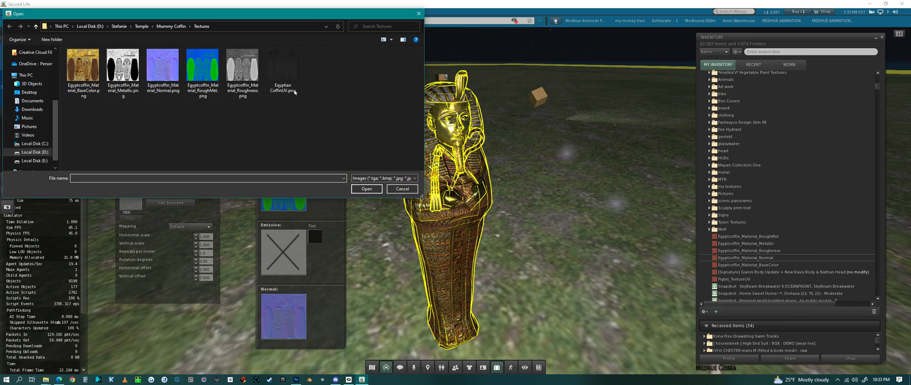
left_click(410, 190)
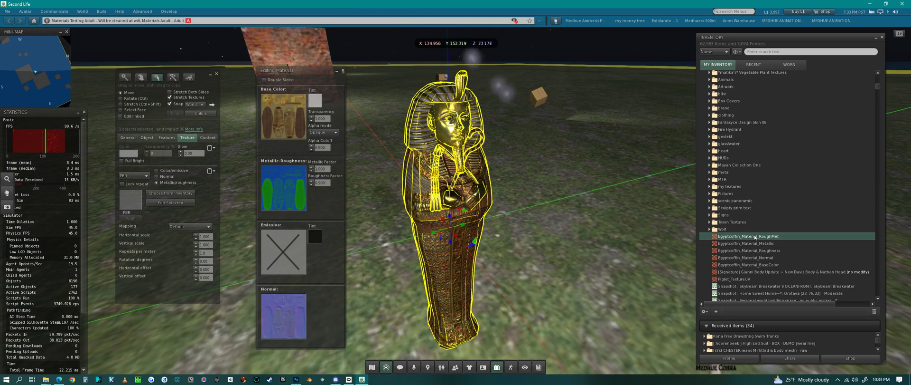
left_click_drag(110, 32, 629, 173)
left_click(621, 166)
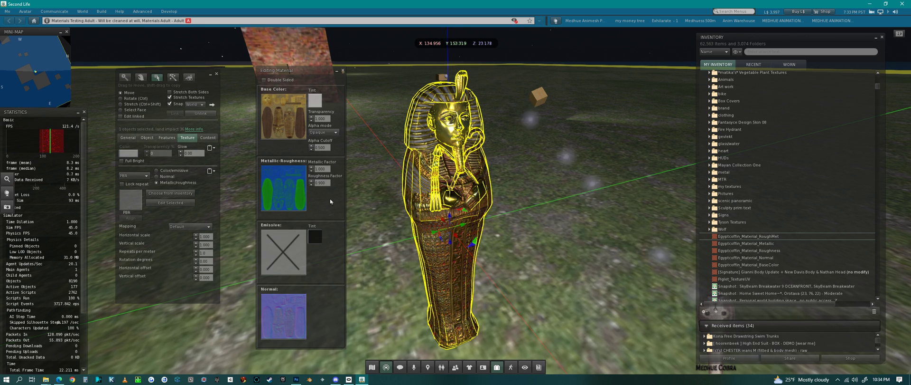
Set the coffin material's Roughness Factor to 1 while viewing the coffin's face up close.
left_click(318, 197)
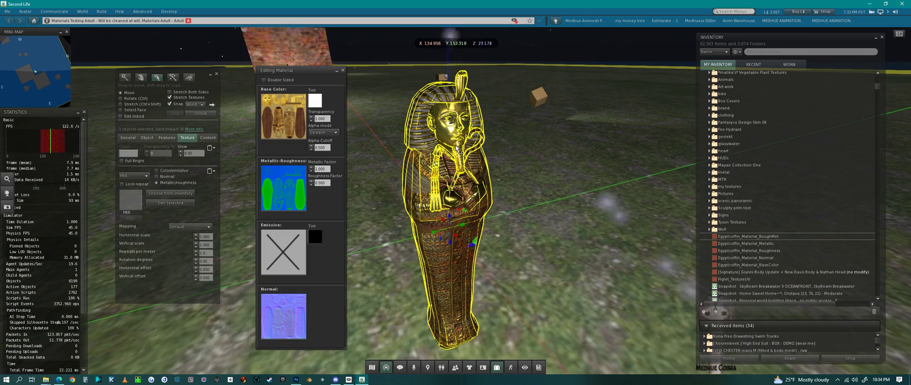
left_click_drag(456, 148, 353, 113, "alt")
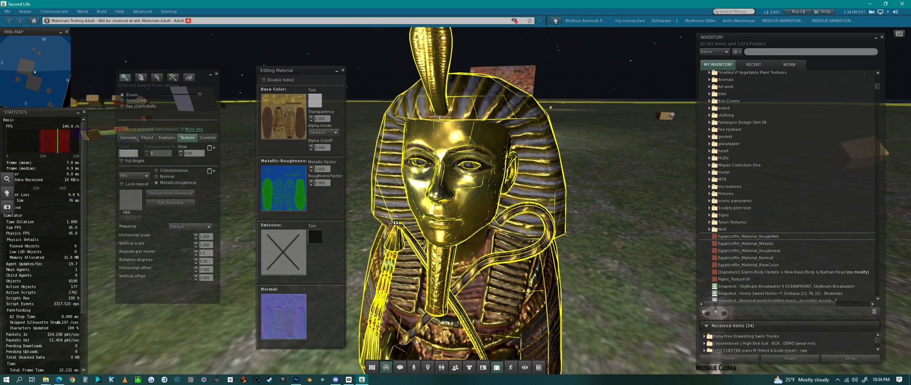
left_click(327, 183)
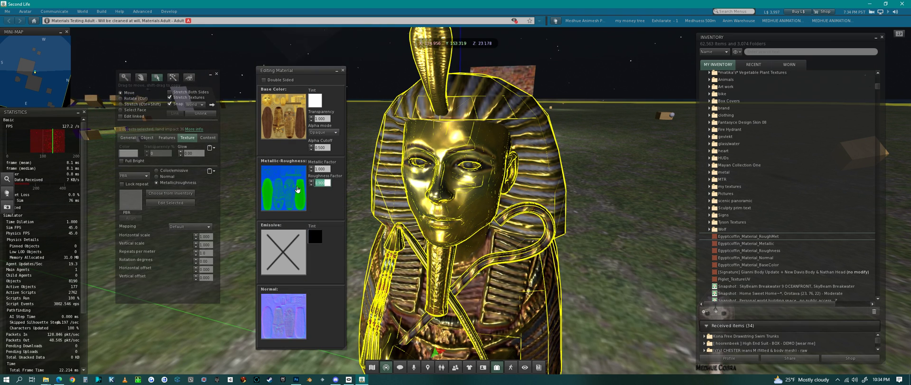
type("1")
key("Return")
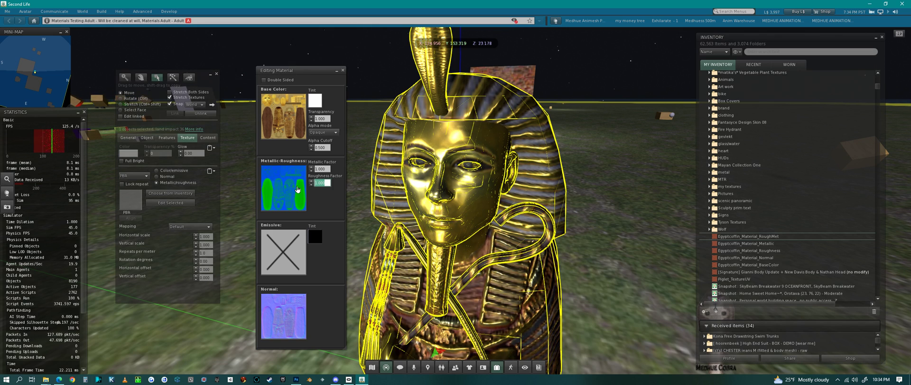
Try Metallic Factor values of 0 and 0.9 on the coffin material, and set it back to 1.
left_click(327, 168)
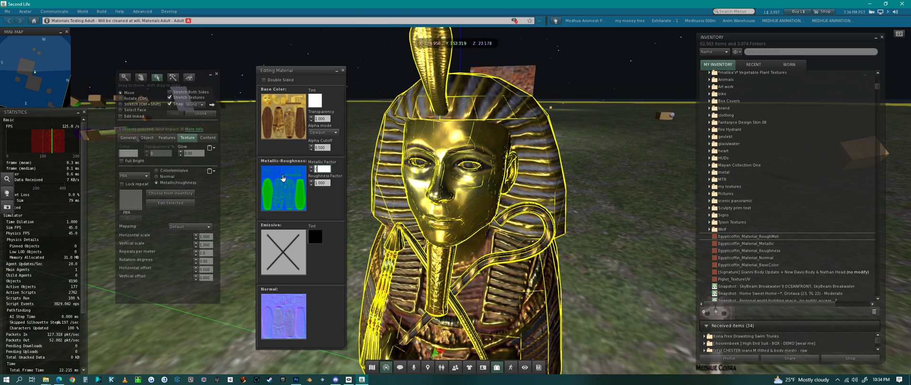
type("0")
key("Return")
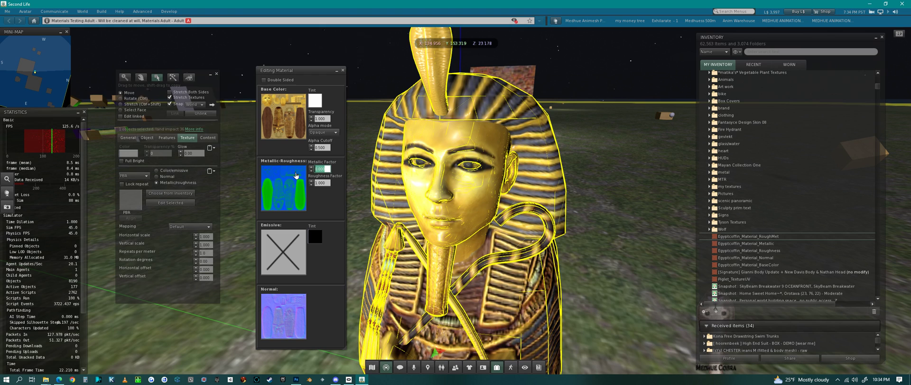
key("BackSpace")
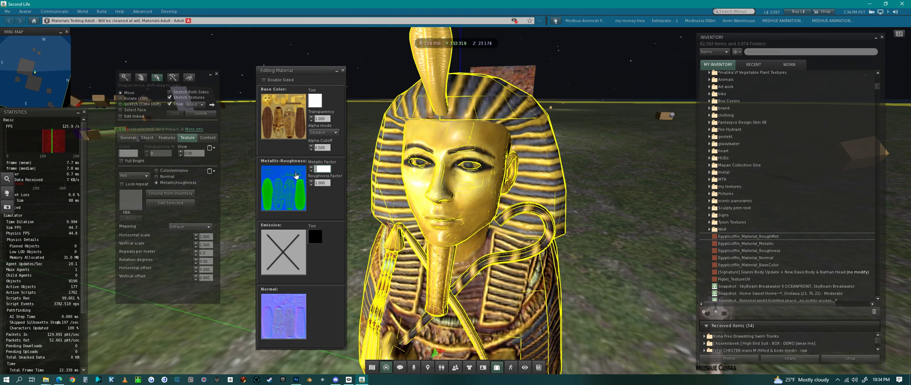
type("0.9")
key("Return")
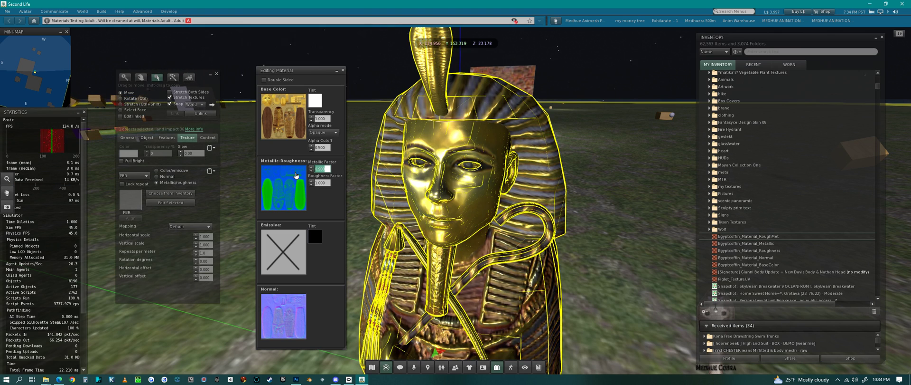
type("1")
key("Return")
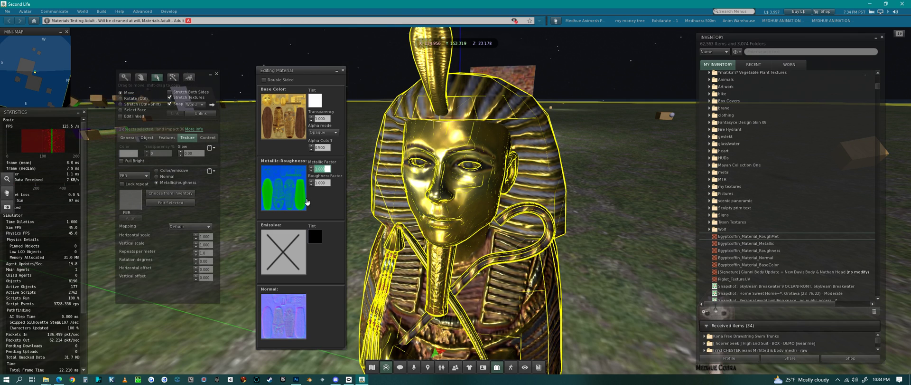
Lower the Roughness Factor to 0.9 and to 0.8, and close the editing windows to view the coffin without its selection outline.
left_click(313, 182)
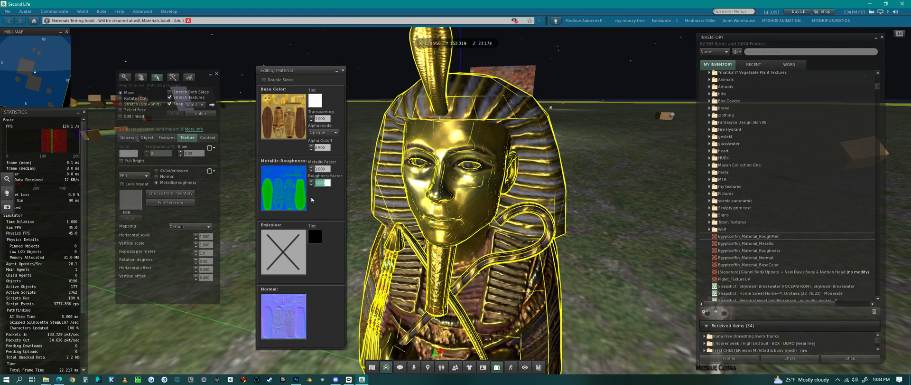
type(".9")
key("Return")
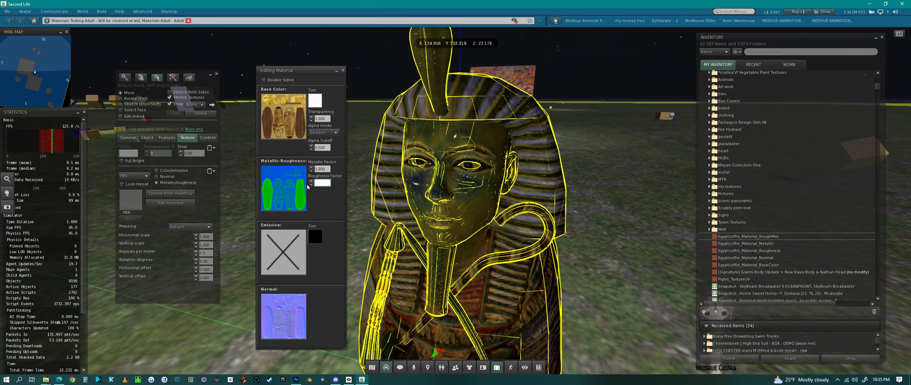
type(".8")
key("Return")
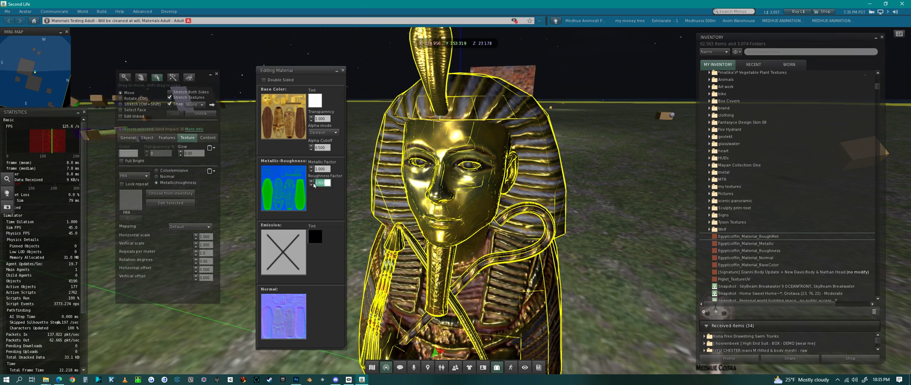
left_click(343, 70)
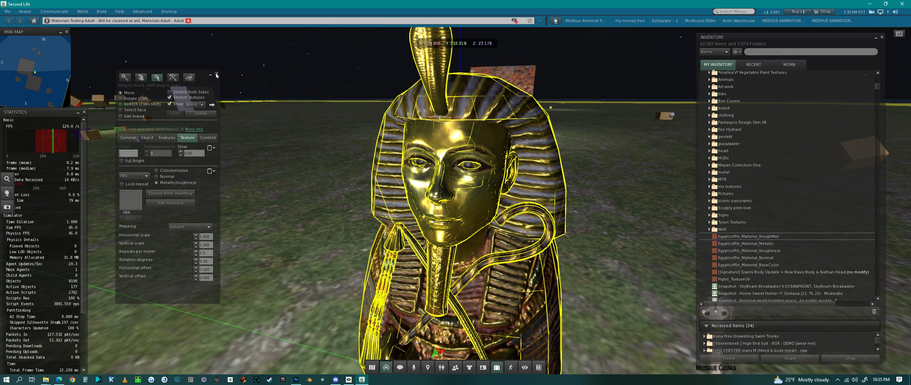
left_click(217, 75)
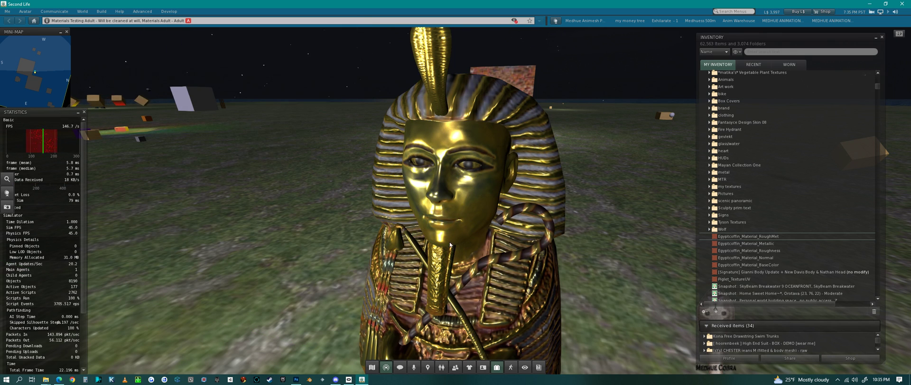
left_click_drag(456, 247, 458, 199, "alt")
right_click(459, 197)
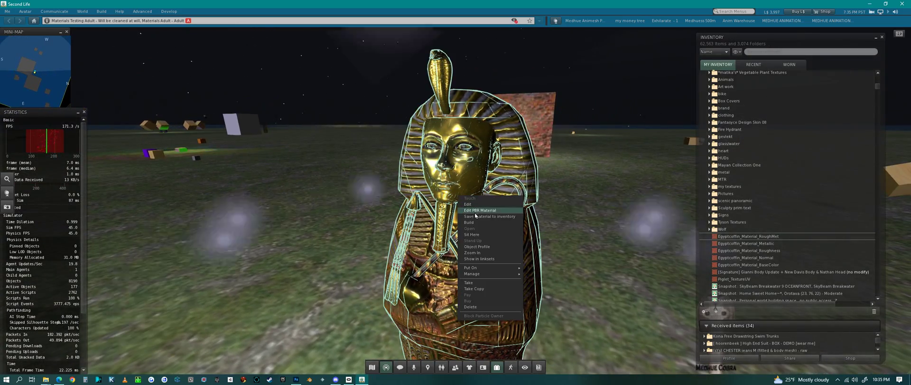
left_click(470, 204)
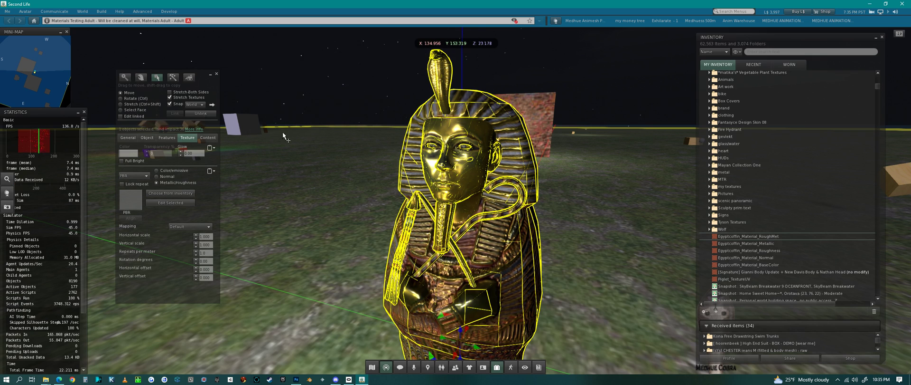
left_click(216, 74)
Reopen the coffin's PBR material, set its Roughness Factor to 1, and close the editors to view the coffin.
right_click(436, 180)
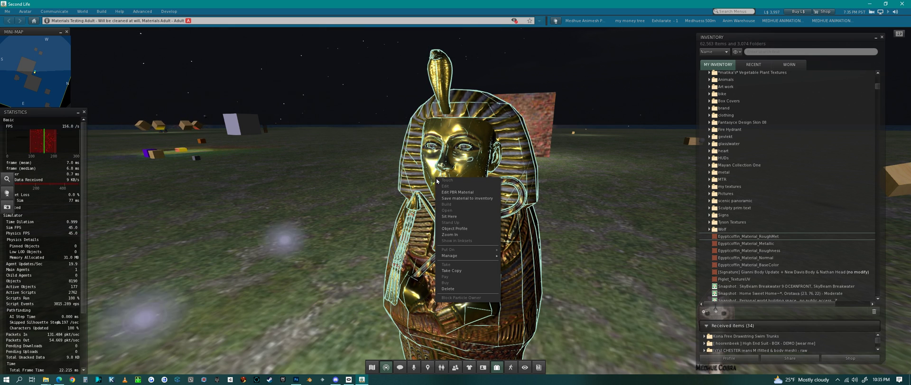
left_click(458, 192)
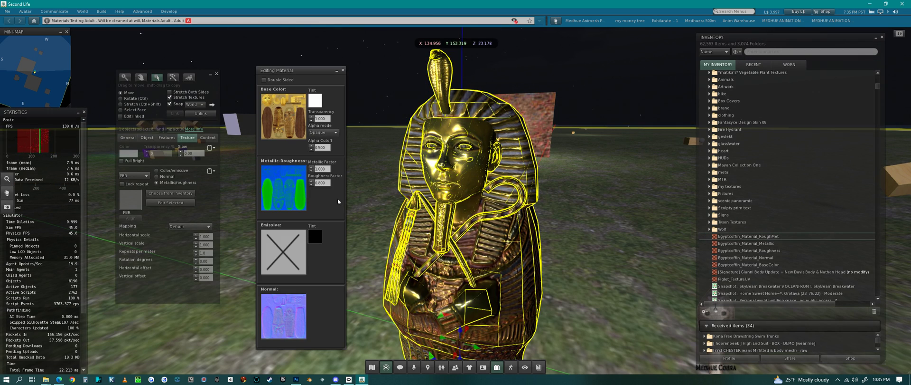
left_click(328, 183)
type("1")
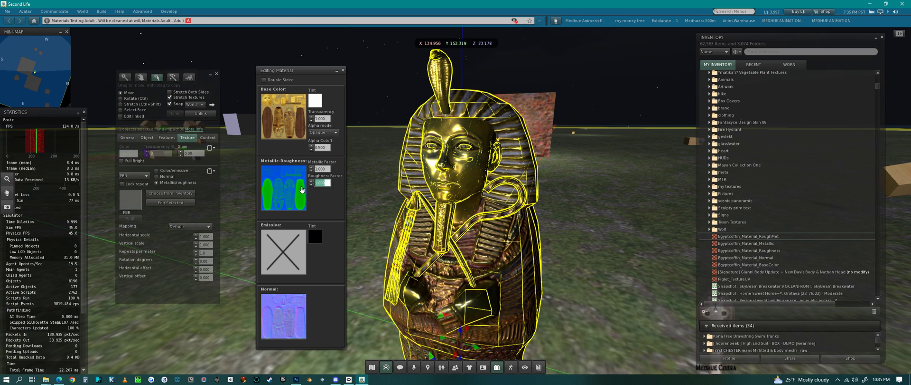
key("Return")
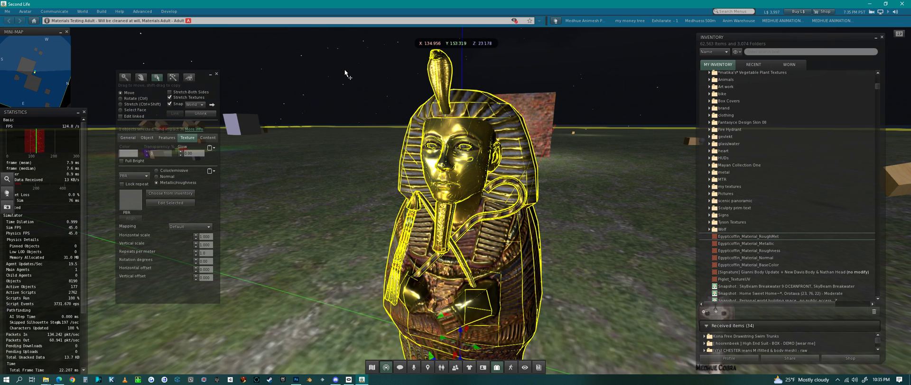
left_click(343, 70)
left_click(216, 75)
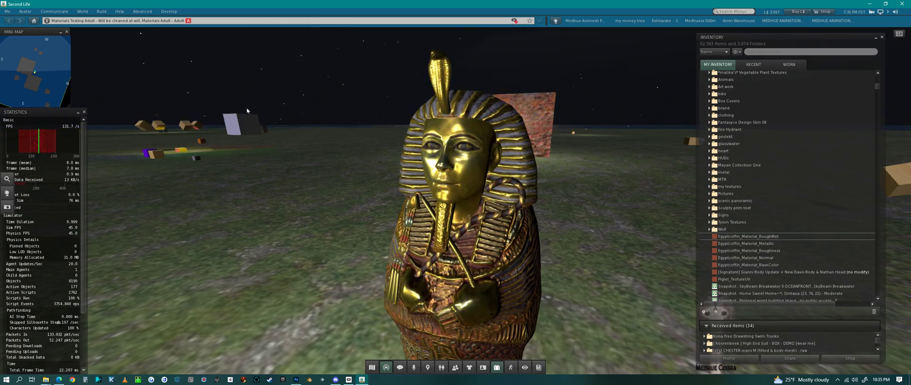
left_click_drag(458, 250, 523, 280, "alt")
mouse_move(386, 285)
left_mouse_down("alt")
mouse_move(354, 285)
mouse_move(394, 281)
mouse_move(399, 271)
mouse_move(387, 304)
mouse_move(375, 285)
left_mouse_up("alt")
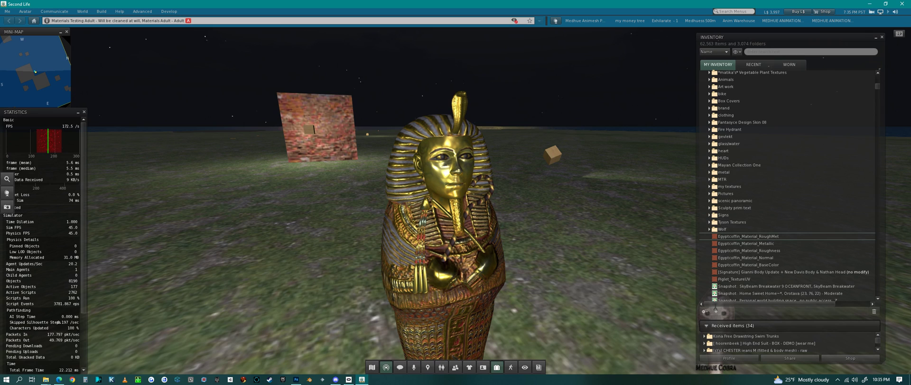